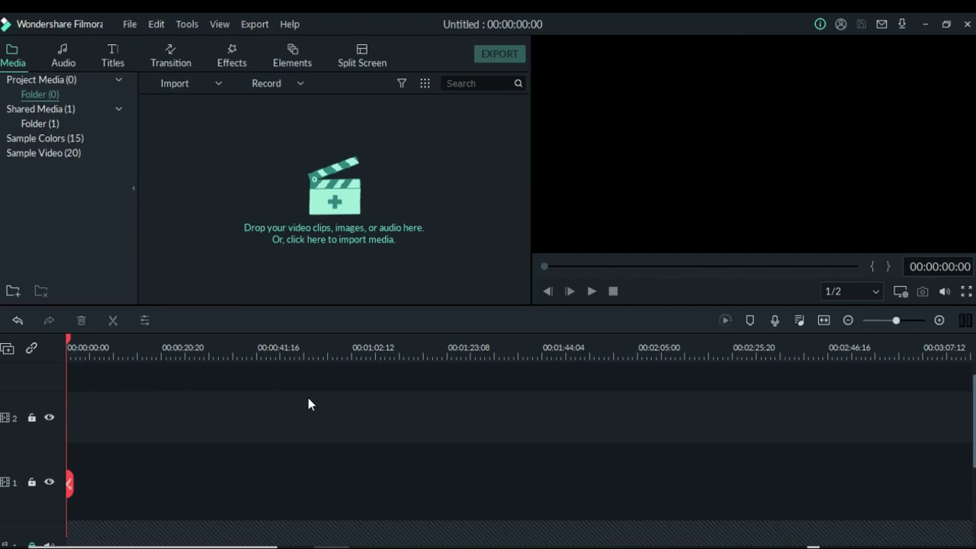
- Import the TOP 17 GREEN SCREEN ANIMATED SUBSCRIBE BUTTON video from Local Disk (D:) into the project media
left_click(348, 206)
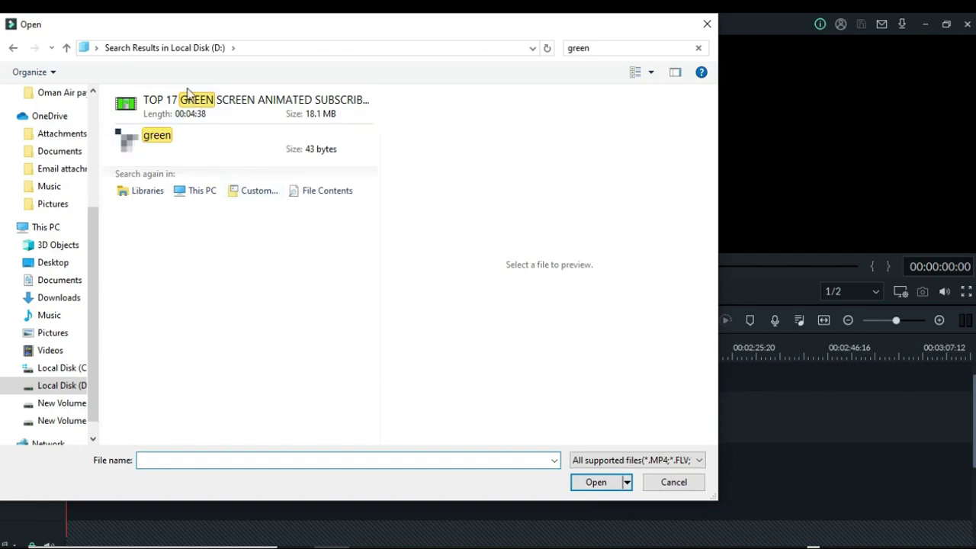
left_click(188, 93)
left_click(596, 483)
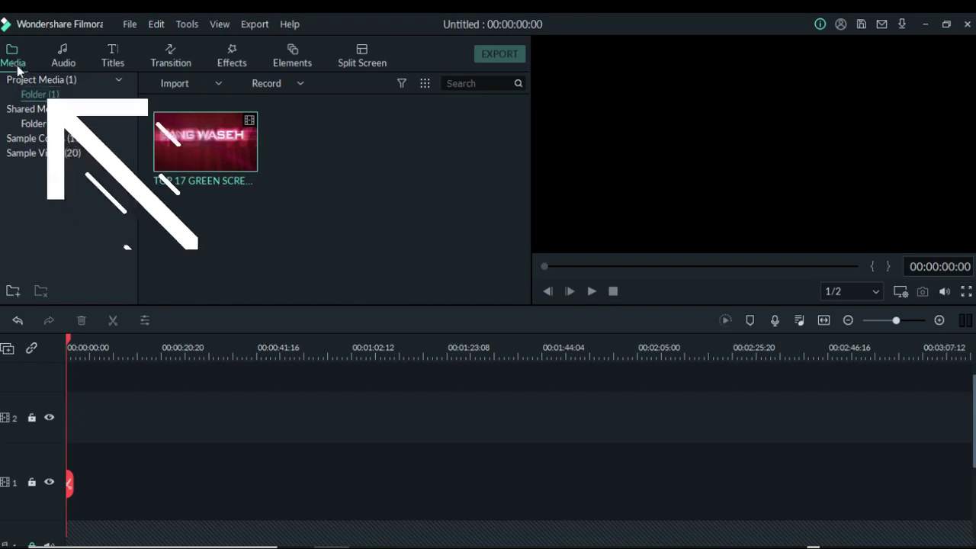
- Place the imported video at the start of track 2 and match the project settings to the media, 1280 x 720 30fps
mouse_move(223, 175)
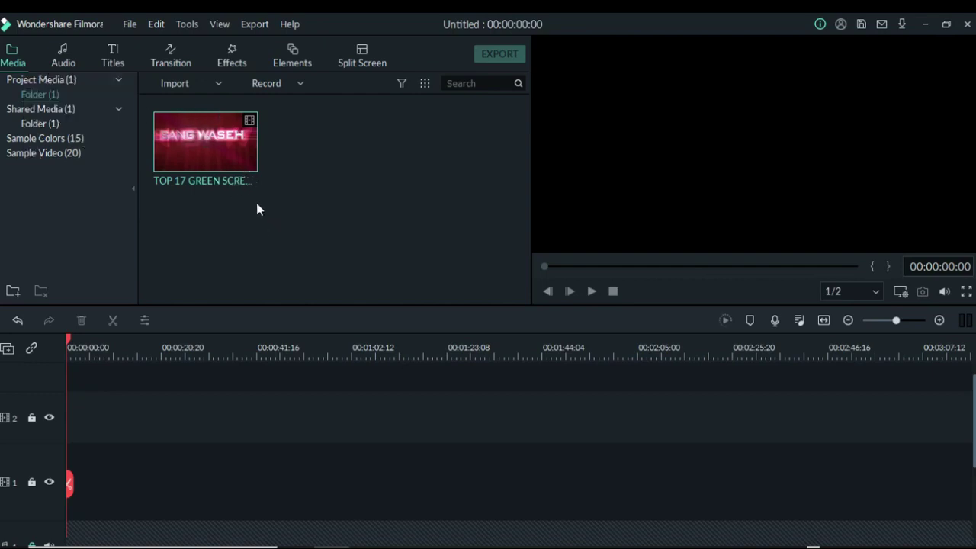
mouse_move(244, 157)
left_click_drag(226, 163, 68, 434)
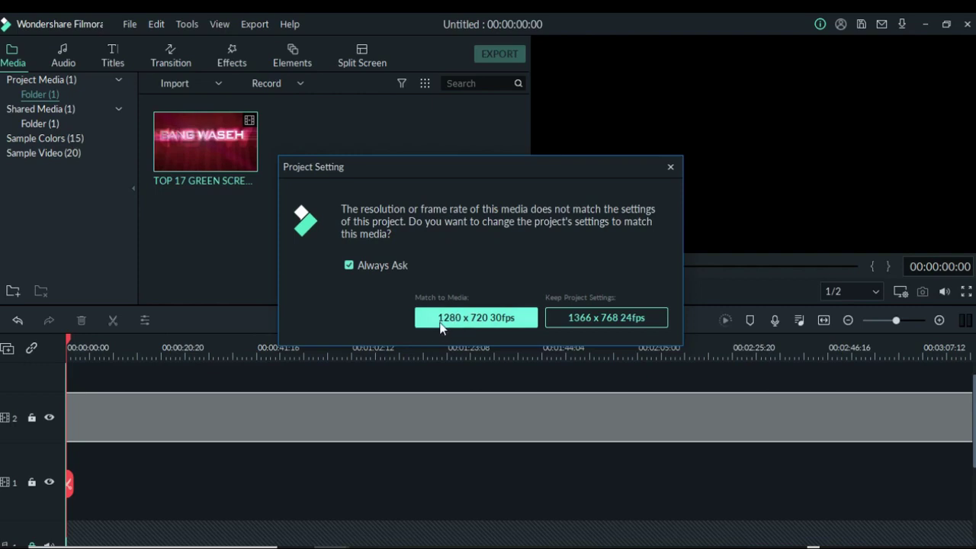
left_click(479, 320)
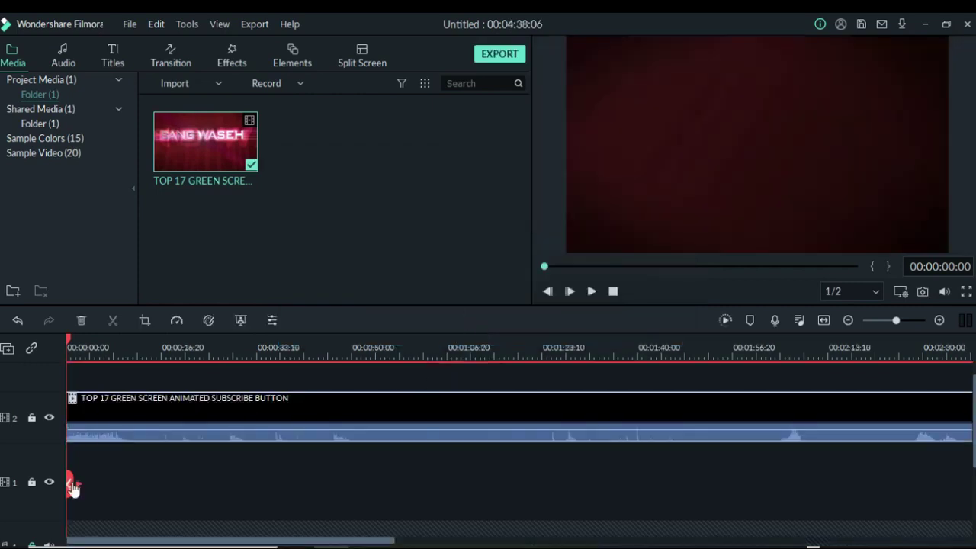
- Split the clip on track 2 at about 12 seconds and again at about 16 seconds
left_click_drag(73, 488, 181, 477)
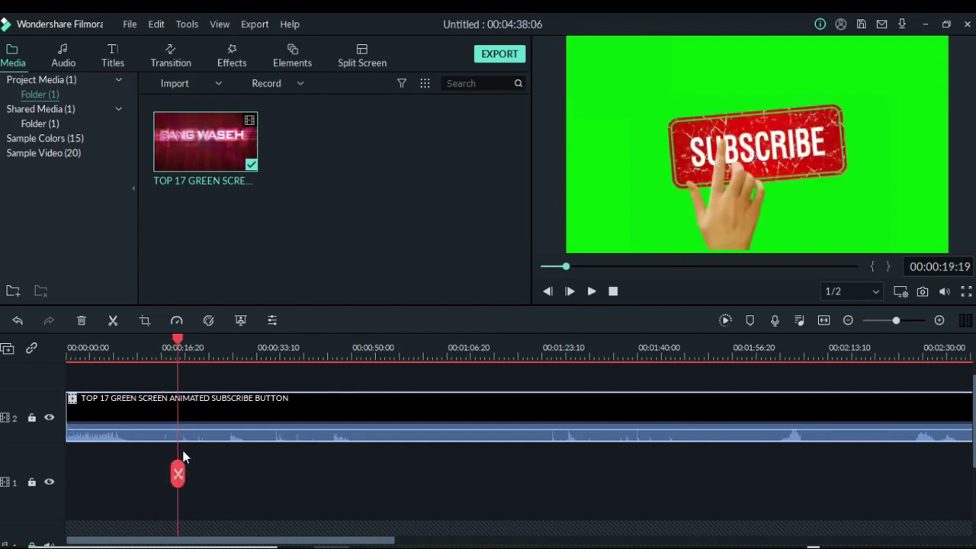
left_click_drag(178, 474, 137, 430)
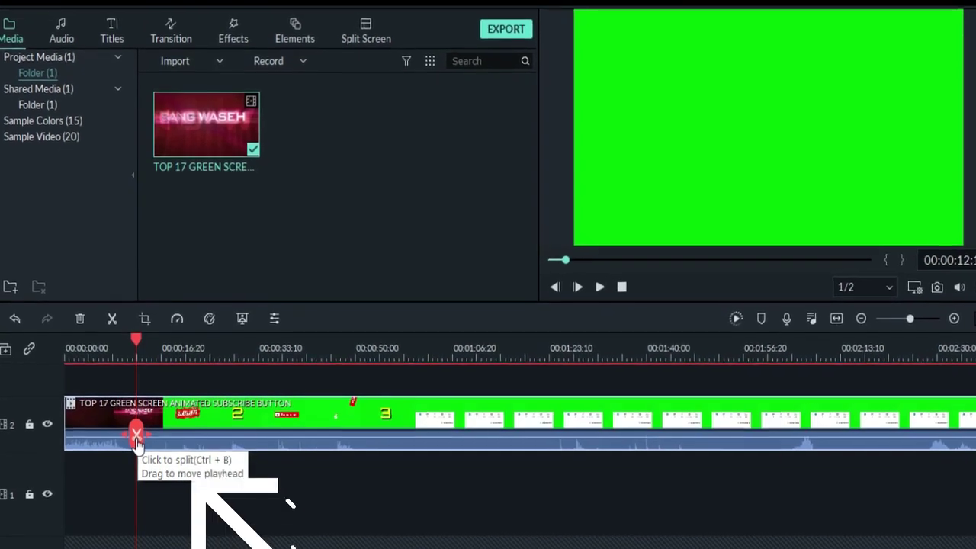
left_click(136, 438)
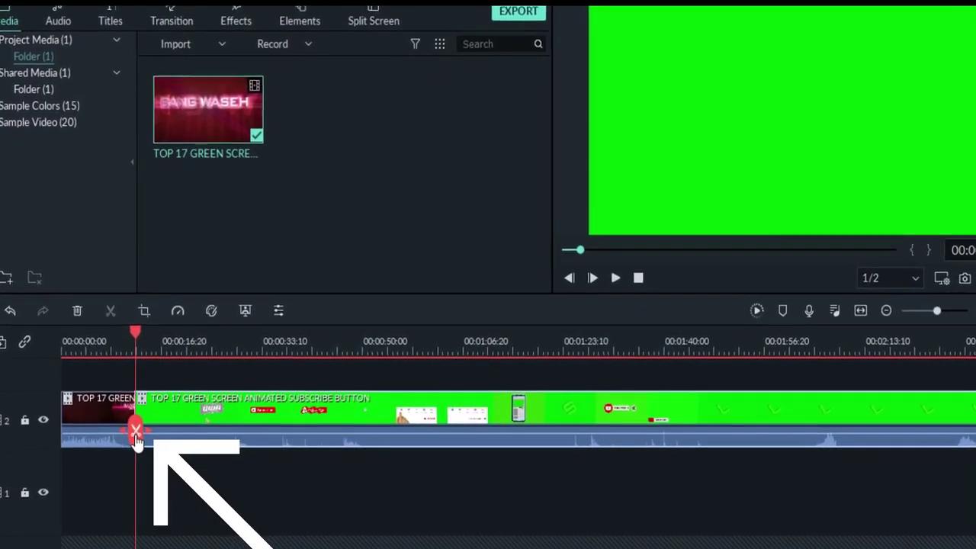
left_click_drag(135, 433, 162, 429)
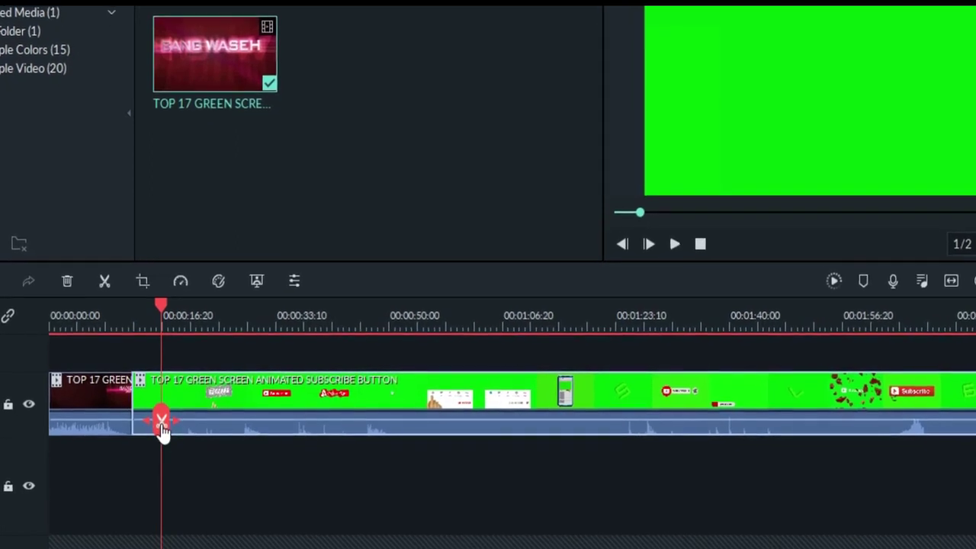
left_click(163, 430)
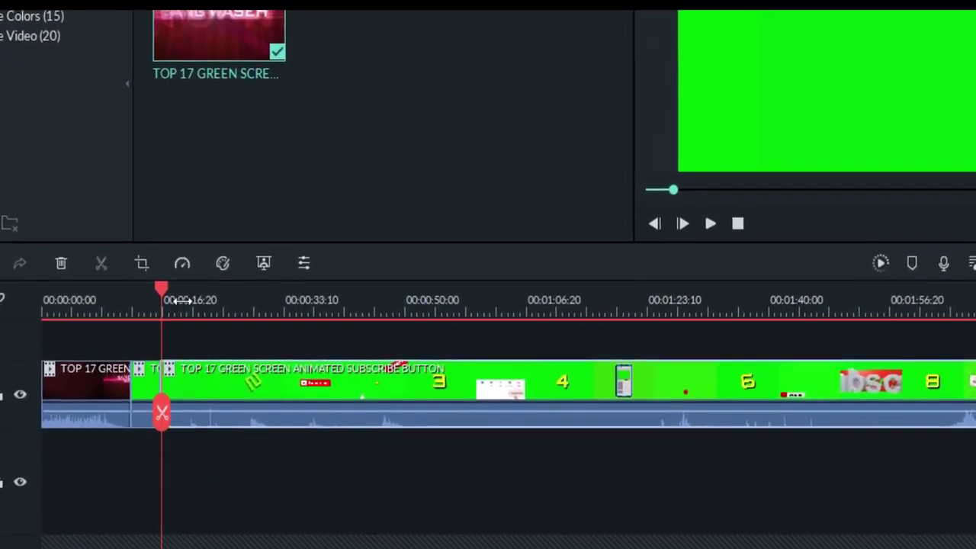
- Delete the segment between the two splits without leaving a gap, and move the playhead back to about 12 seconds
scroll(183, 298, "up", 3)
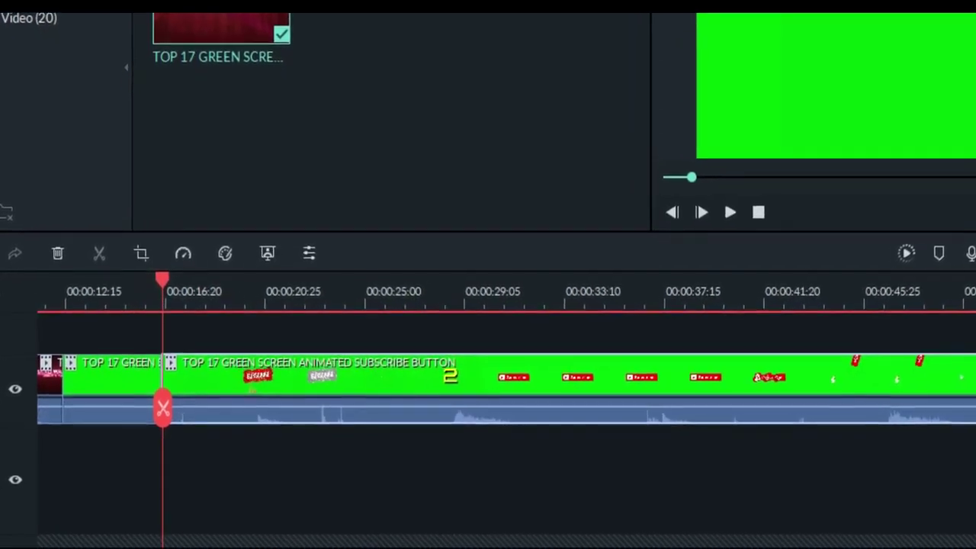
scroll(211, 485, "left", 3)
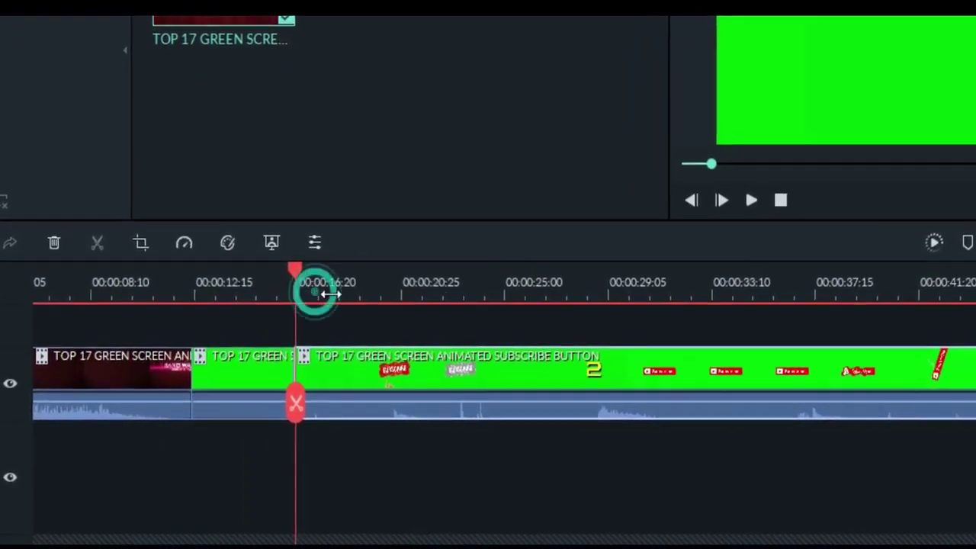
scroll(315, 292, "up", 3)
scroll(266, 375, "left", 3)
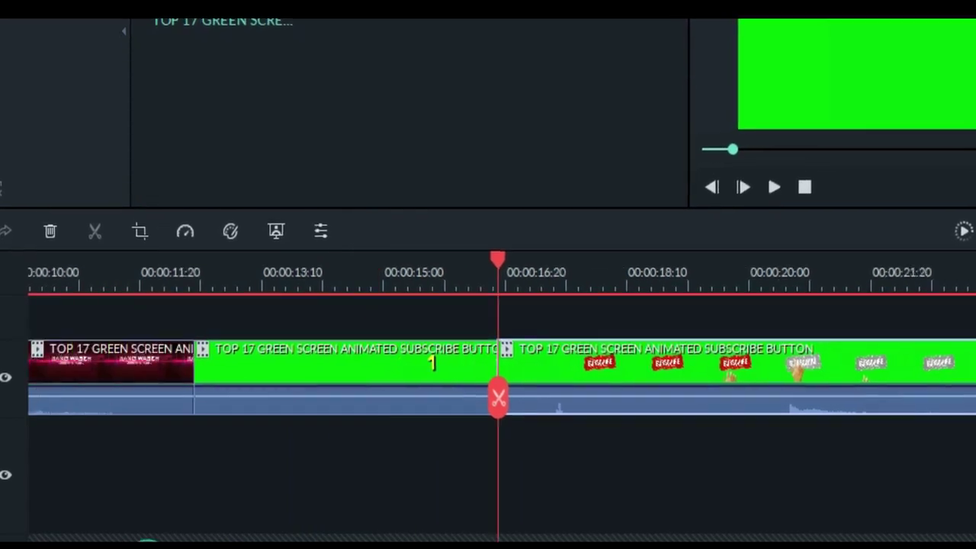
scroll(266, 375, "right", 4)
scroll(266, 375, "left", 3)
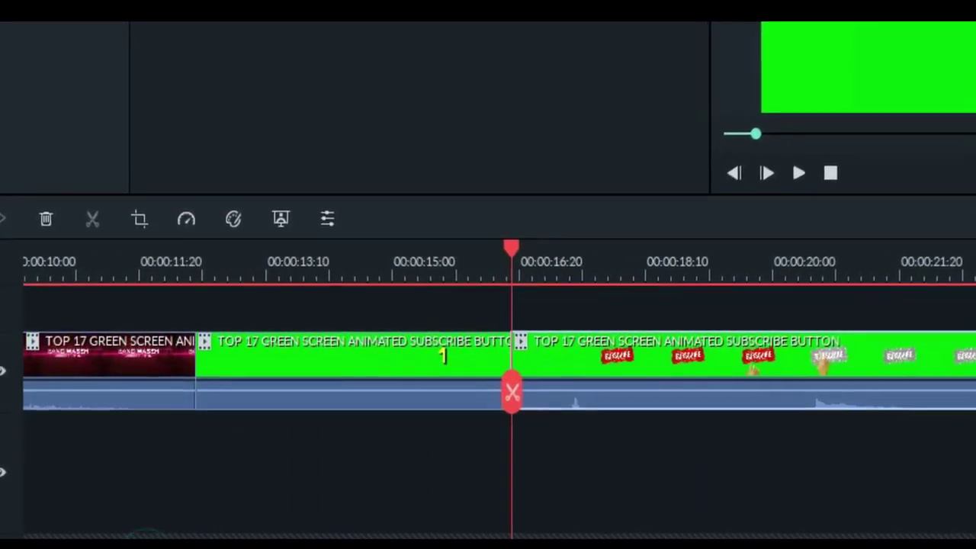
left_click(217, 365)
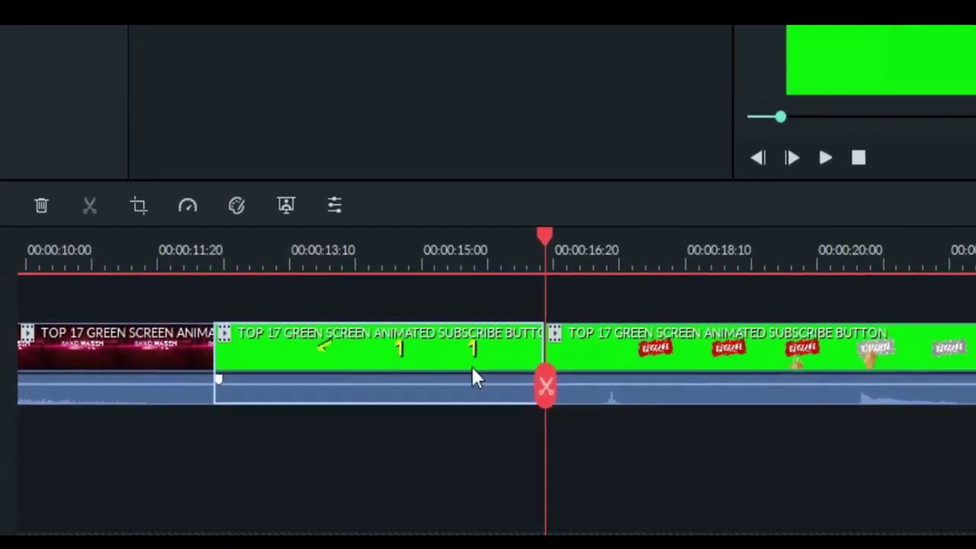
left_click_drag(544, 387, 507, 385)
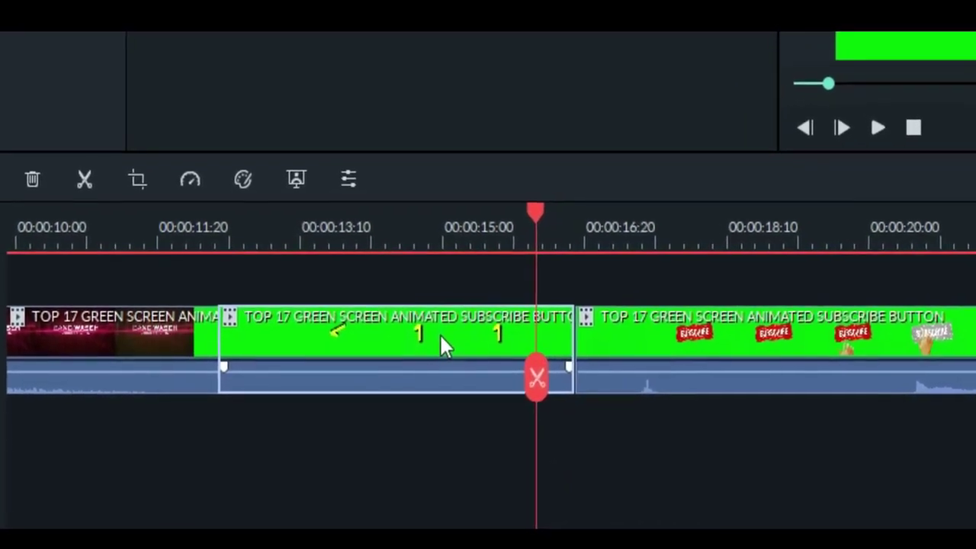
right_click(387, 333)
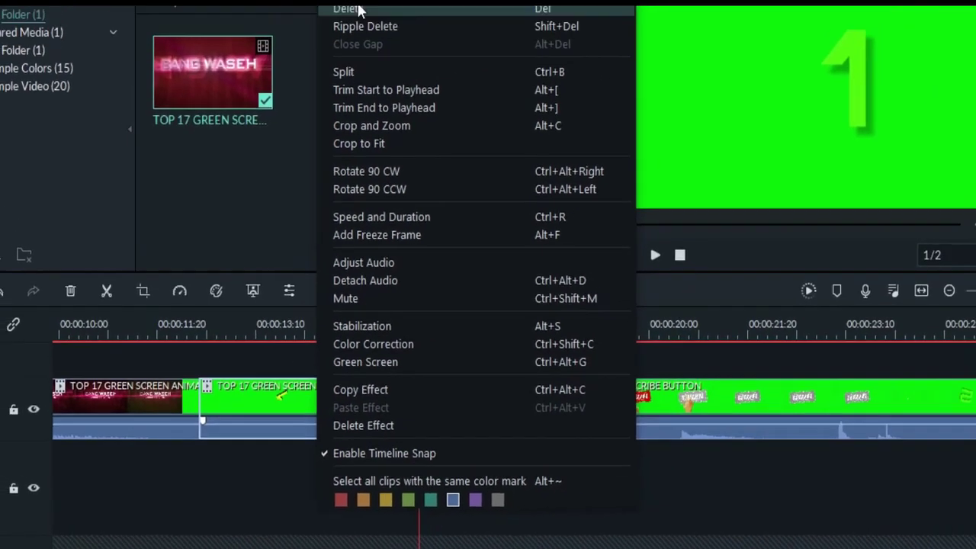
left_click(374, 60)
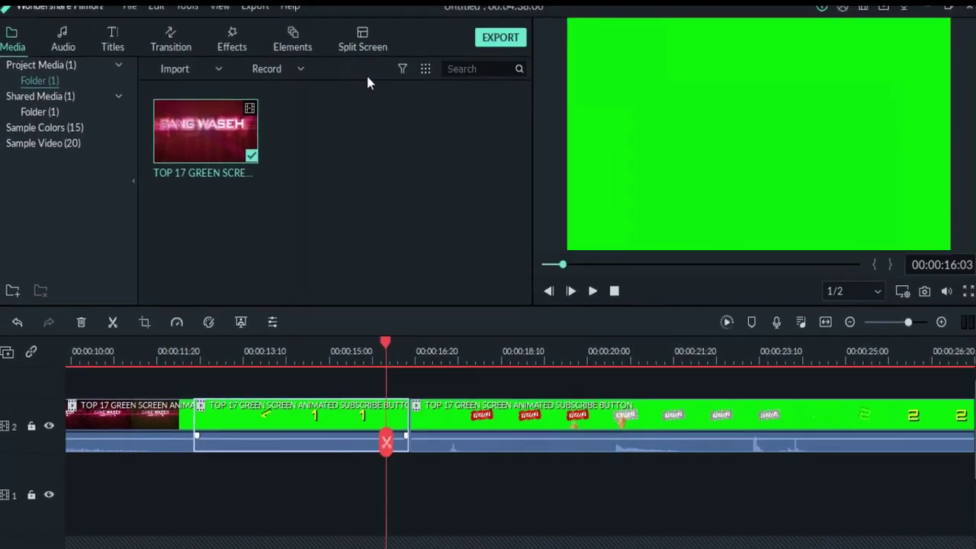
left_click_drag(390, 447, 190, 432)
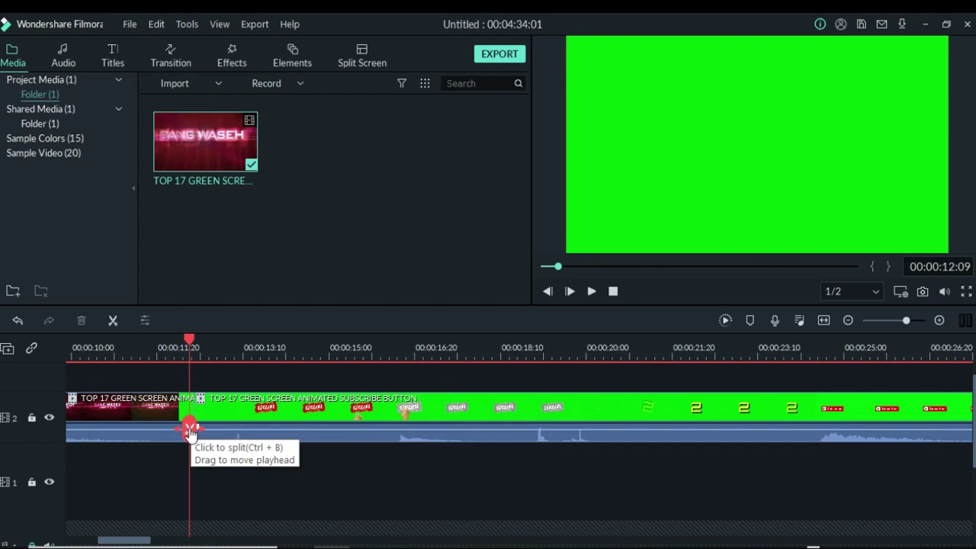
mouse_move(189, 429)
left_mouse_down()
mouse_move(212, 430)
mouse_move(183, 430)
left_mouse_up()
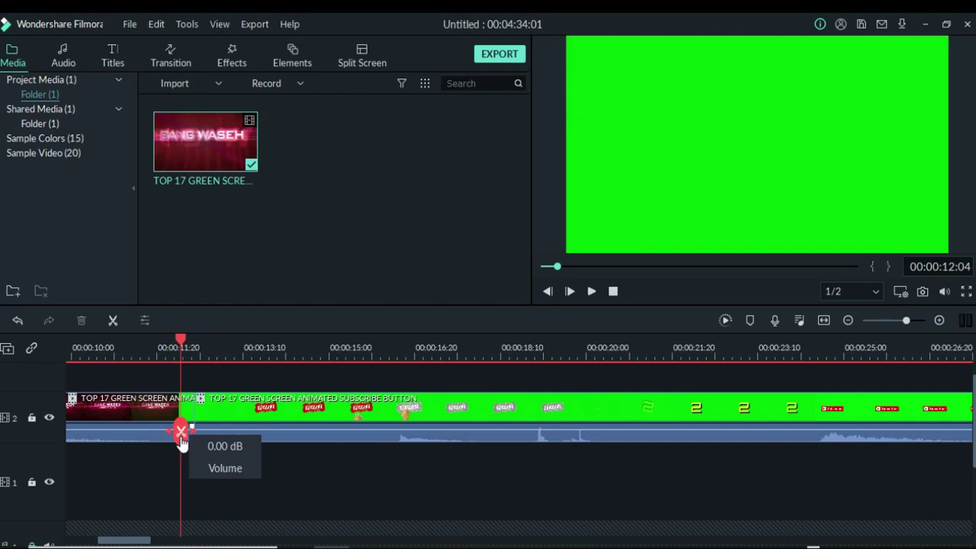
- Start exporting the project as an MP4 file with the Desktop as save folder, and cancel the export during rendering
left_click(499, 54)
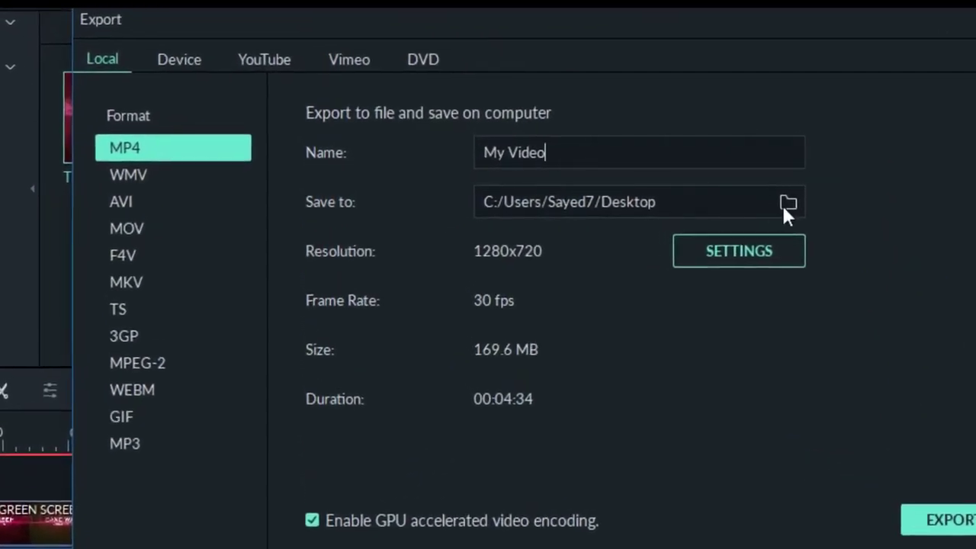
left_click(772, 201)
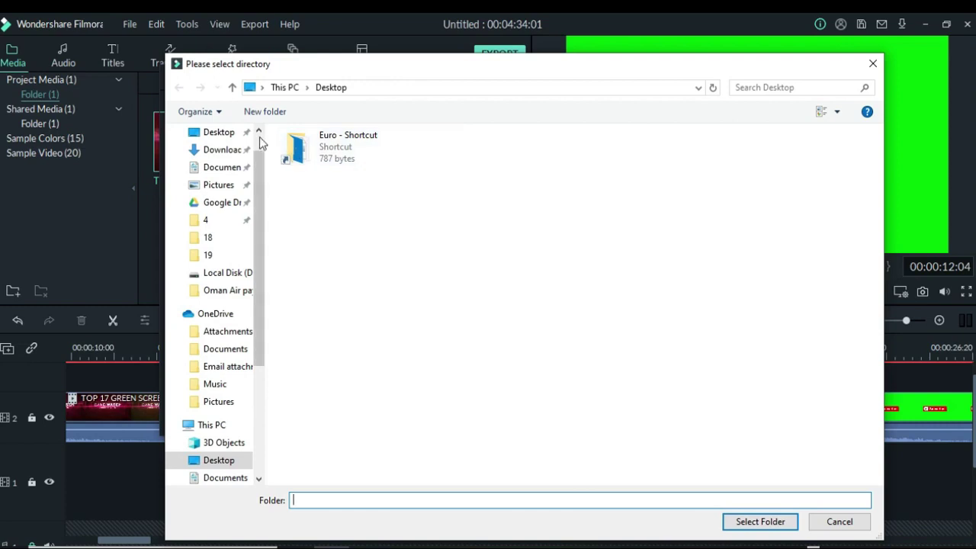
scroll(192, 157, "up", 1)
left_click(205, 163)
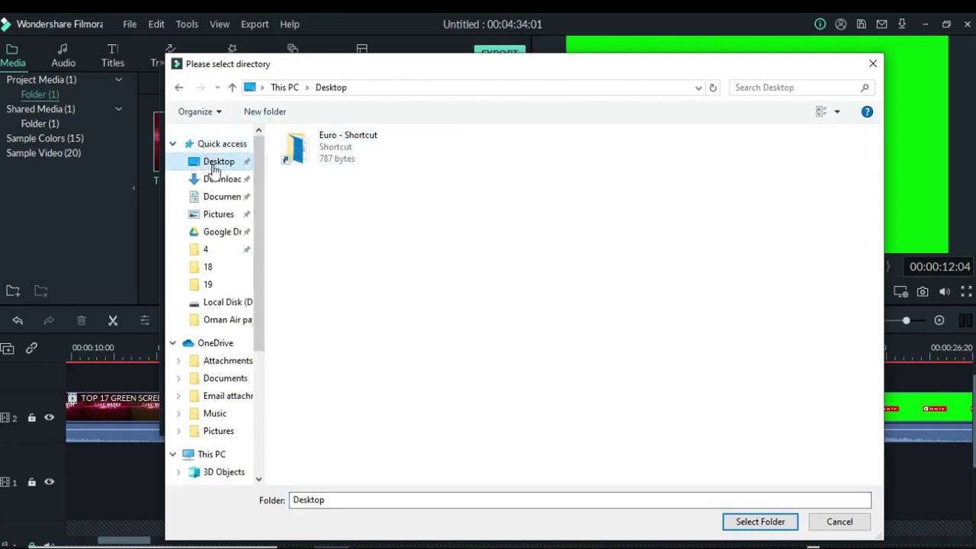
left_click(751, 522)
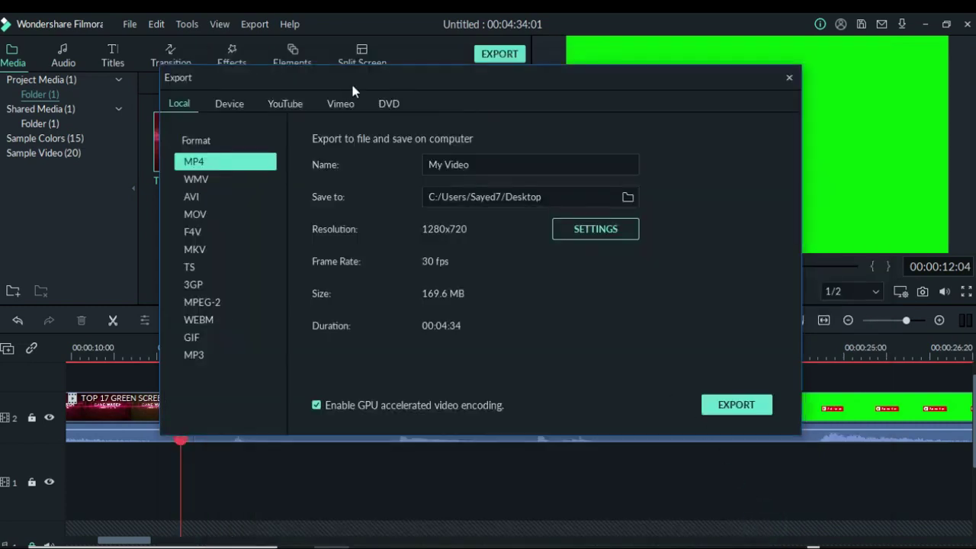
left_click(477, 164)
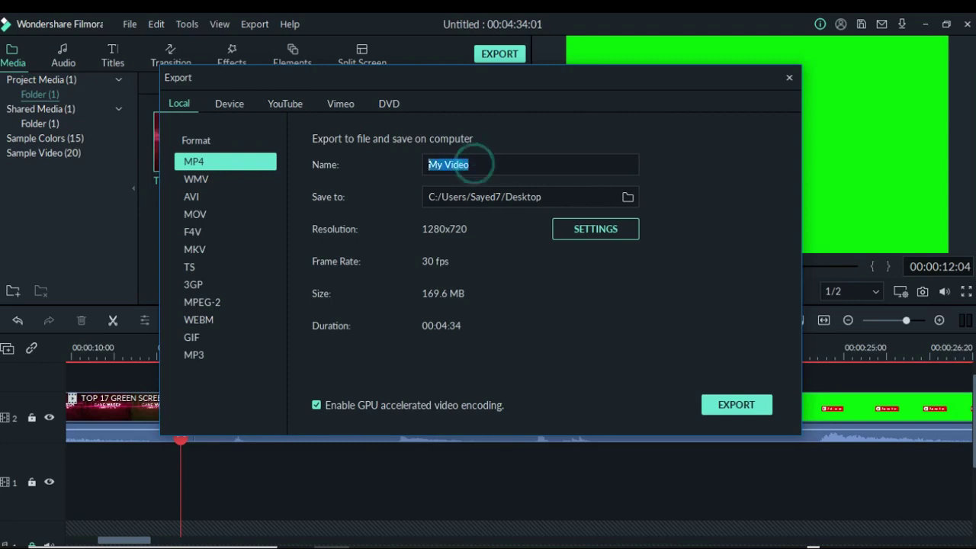
left_click(737, 405)
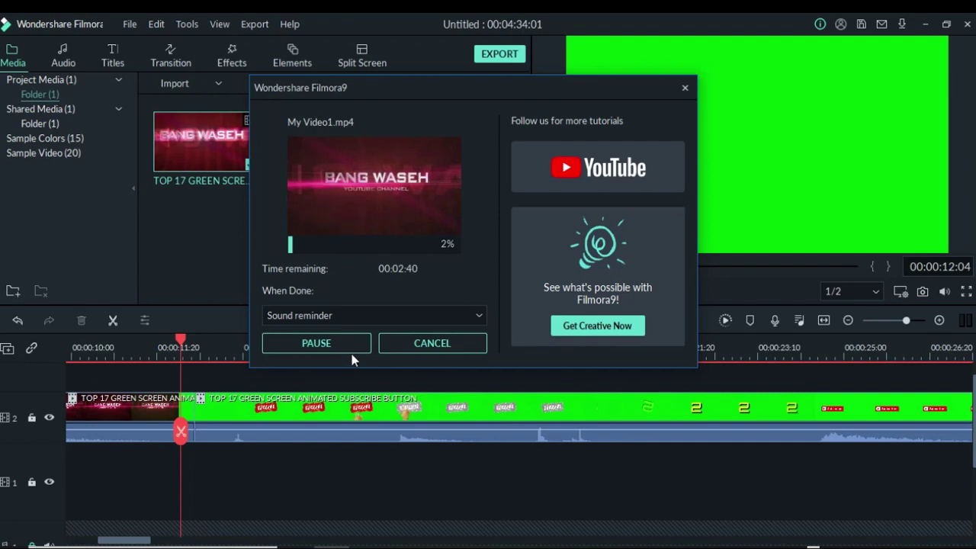
left_click(441, 345)
left_click(545, 236)
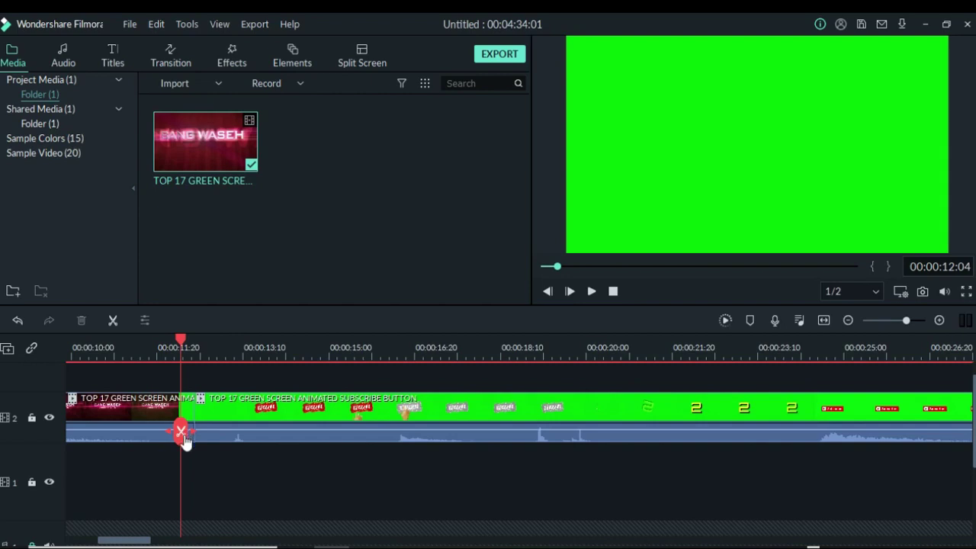
- Undo the segment deletion and both splits of the clip on track 2
key("ctrl+z")
key("ctrl+z")
key("ctrl+z")
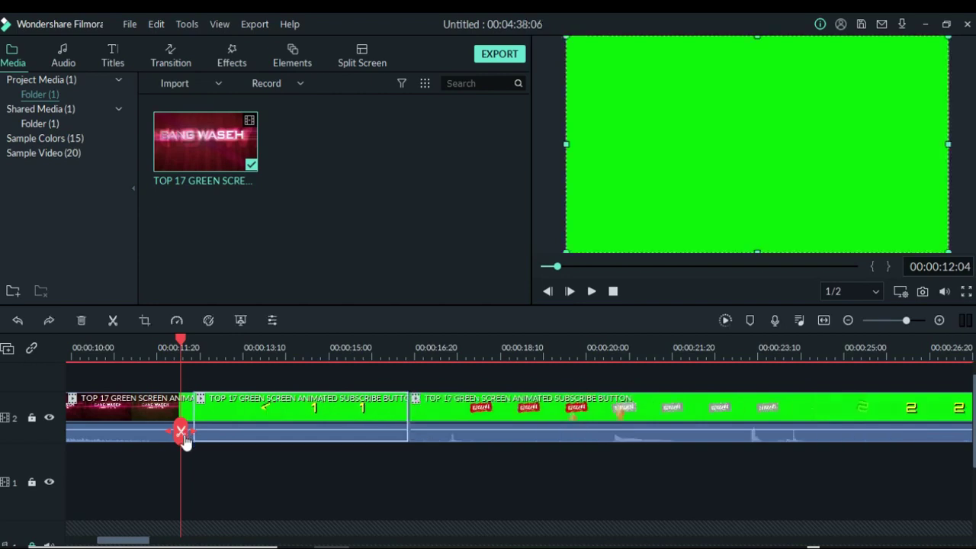
- Detach the audio from the video clip on track 2
left_click_drag(181, 435, 148, 431)
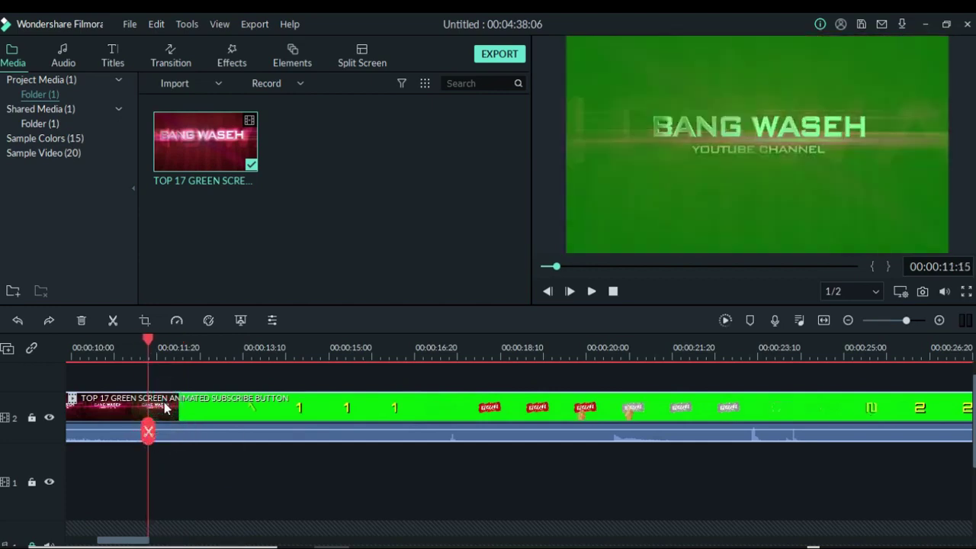
right_click(164, 401)
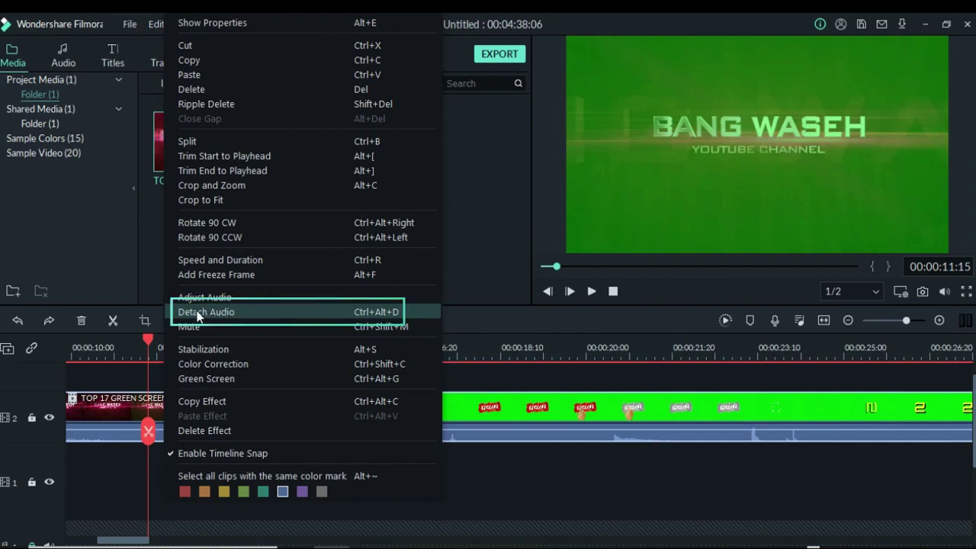
left_click(223, 316)
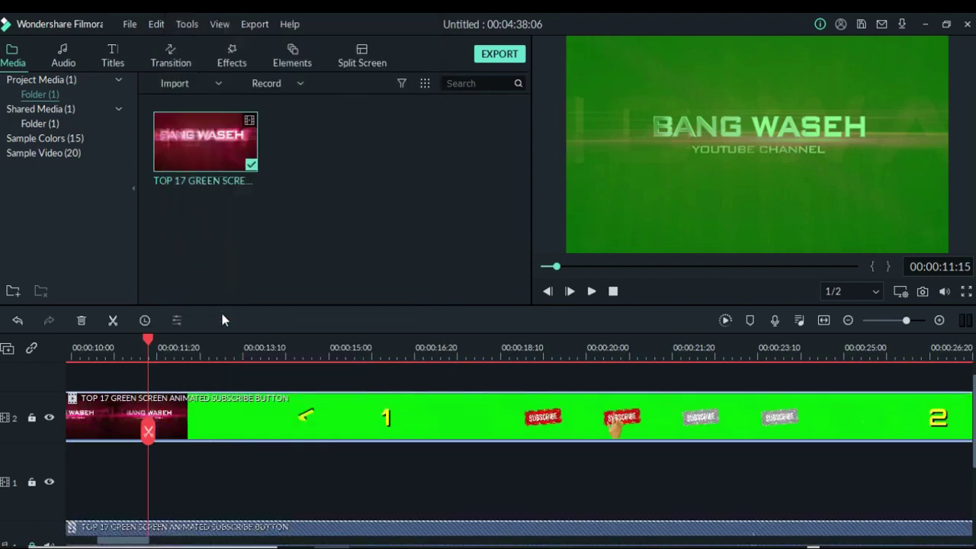
- Unlock audio track 1 and delete the video clip from track 2, keeping only the detached audio
scroll(186, 457, "down", 1)
left_click(192, 387)
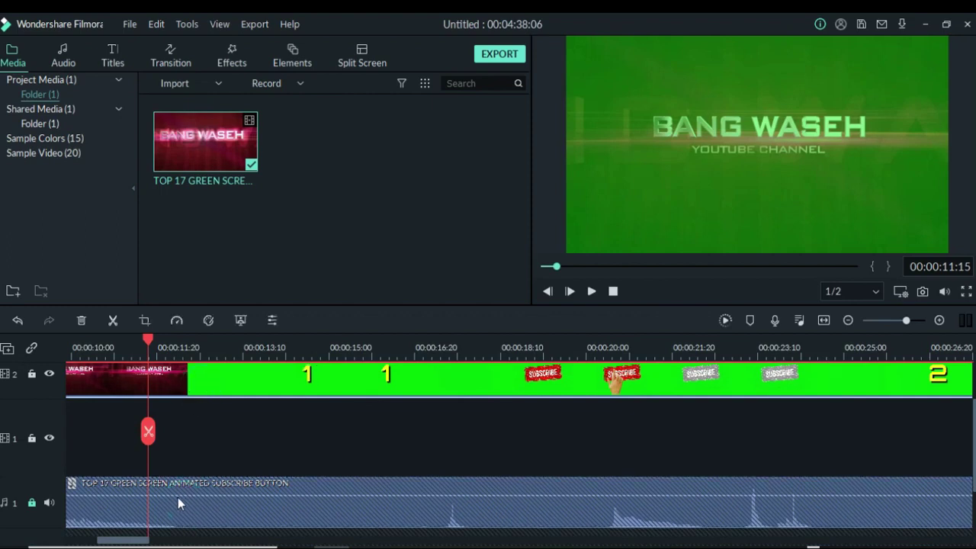
scroll(177, 497, "up", 1)
scroll(172, 474, "down", 1)
scroll(206, 396, "up", 1)
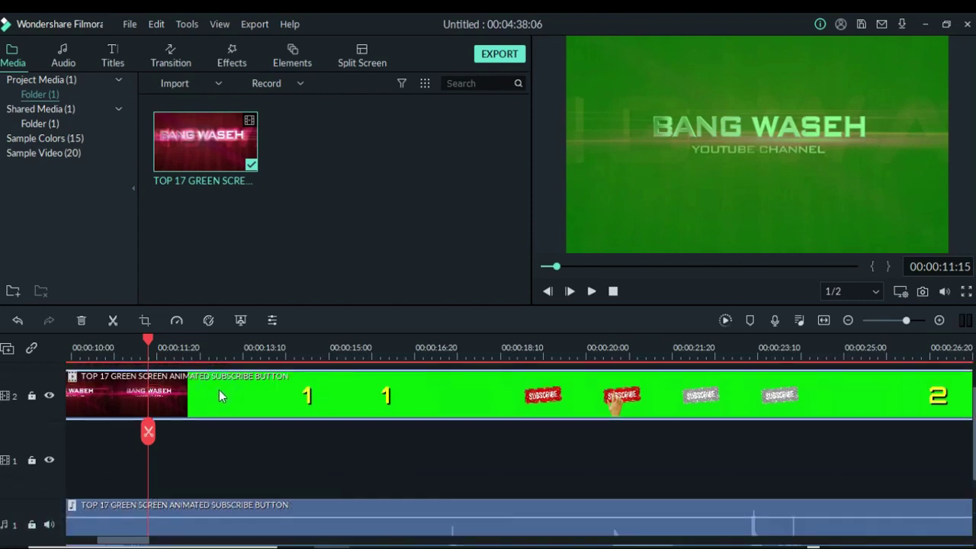
right_click(218, 389)
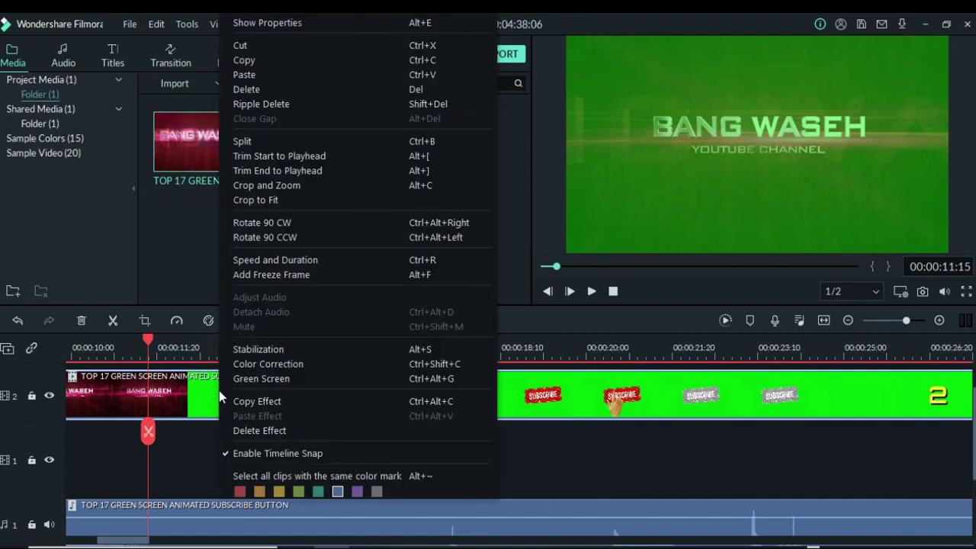
left_click(263, 88)
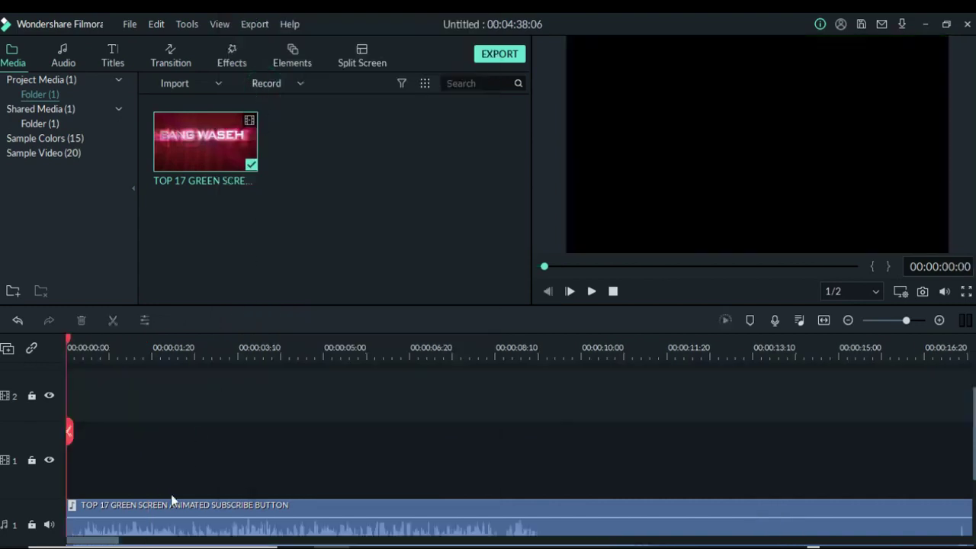
- Move the playhead to about 00:00:03:12 and select the detached audio clip on audio track 1
scroll(145, 426, "down", 2)
left_click_drag(68, 431, 241, 435)
left_click(317, 466)
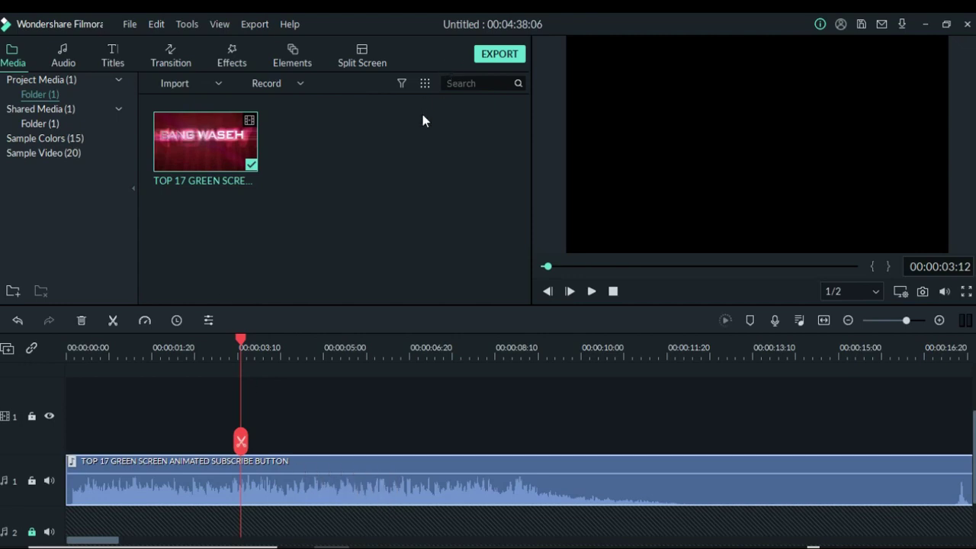
- Export the project as an MP3 file named "audio only" to the Desktop
left_click(502, 56)
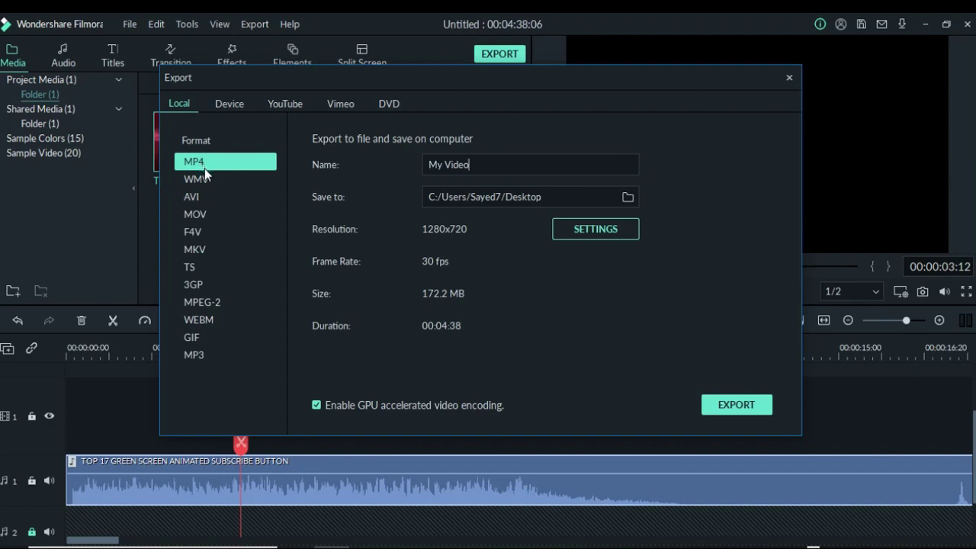
left_click(213, 362)
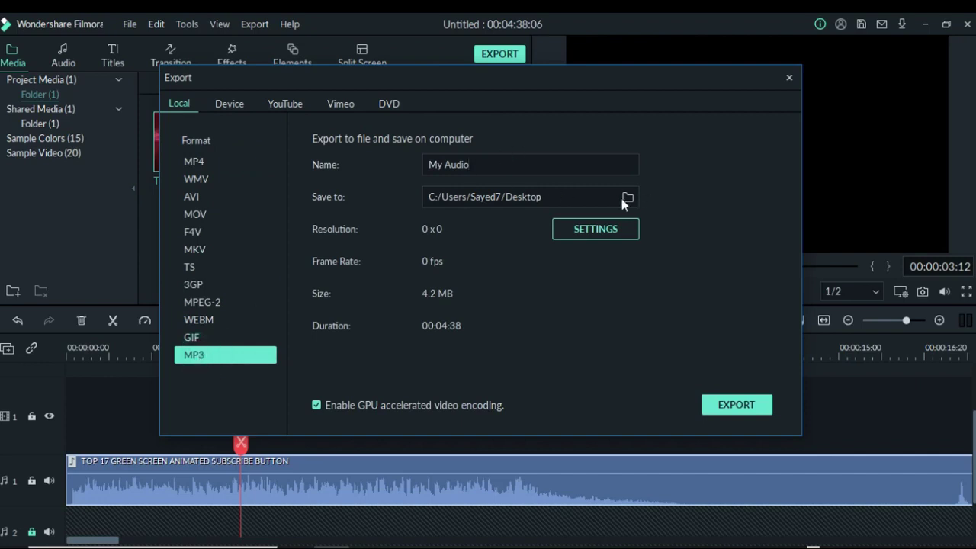
left_click(561, 197)
left_click(488, 165)
type("a")
left_click(736, 404)
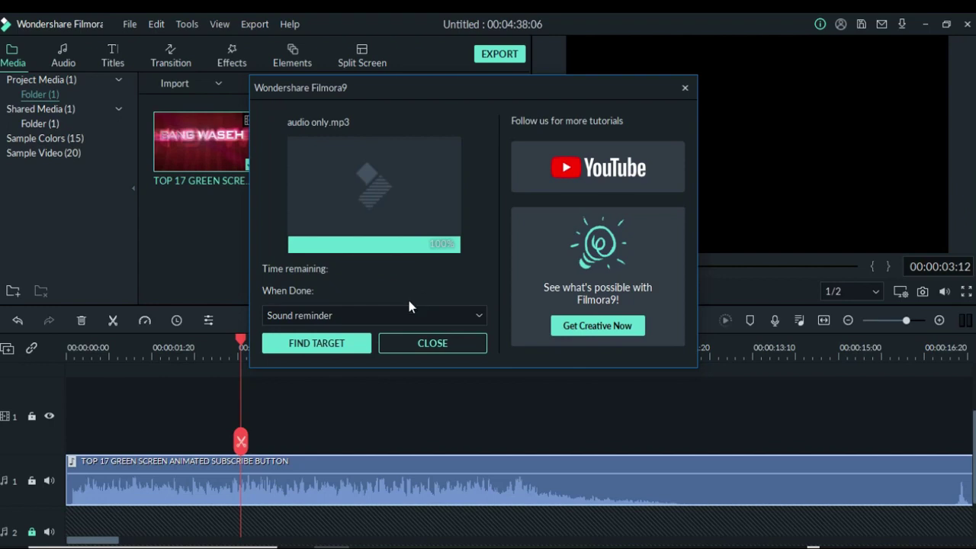
- Locate the exported "audio only" file in its folder, play it, and return to the Filmora project
left_click(303, 347)
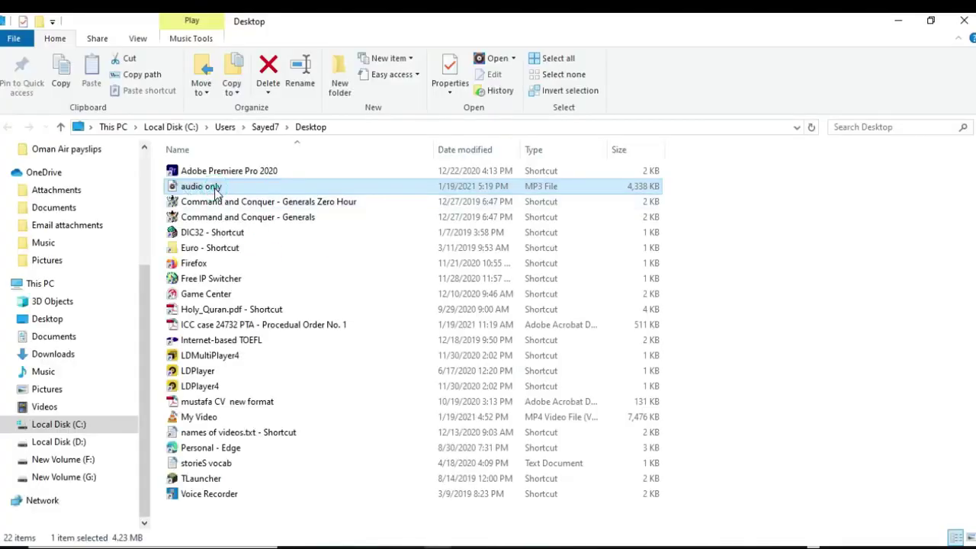
key("Return")
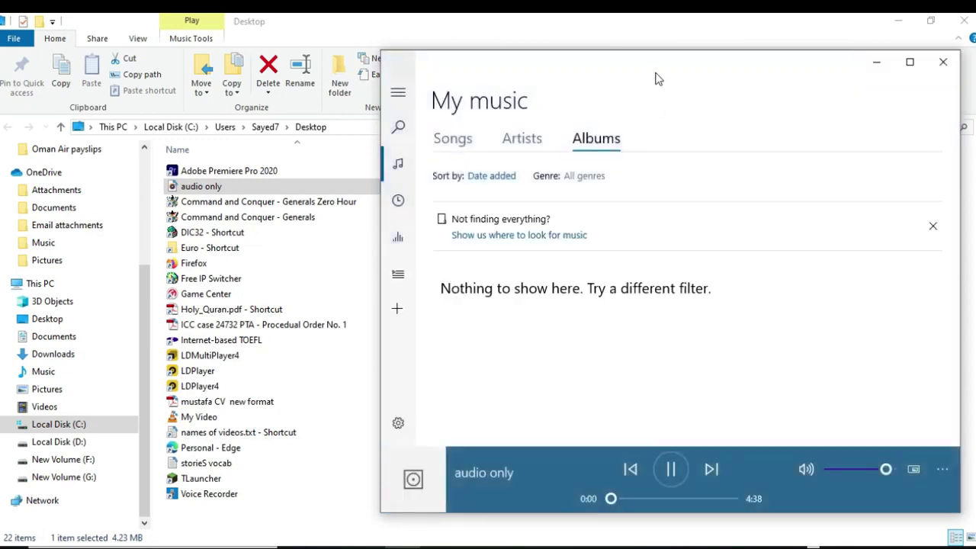
left_click(838, 65)
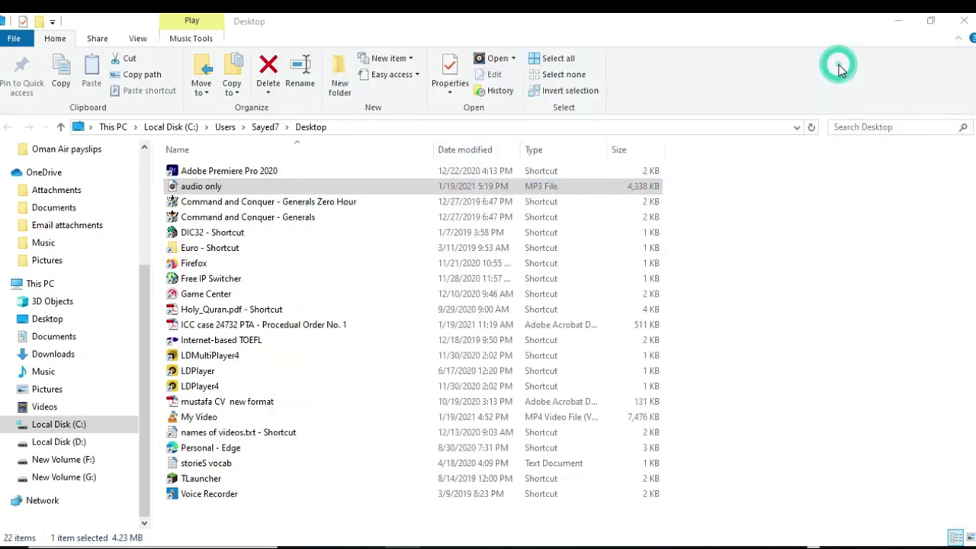
left_click(897, 22)
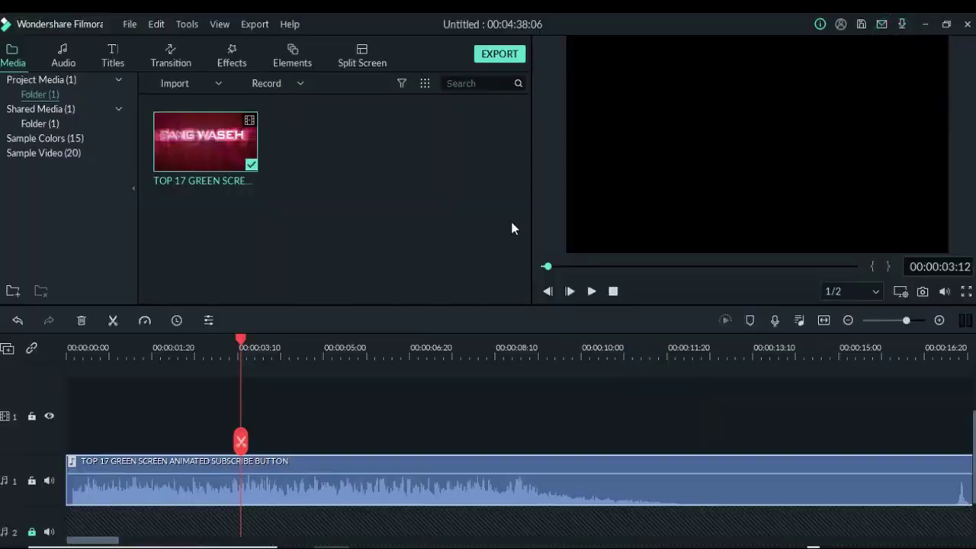
- Undo the deletion of the video clip on track 2
left_click(196, 417)
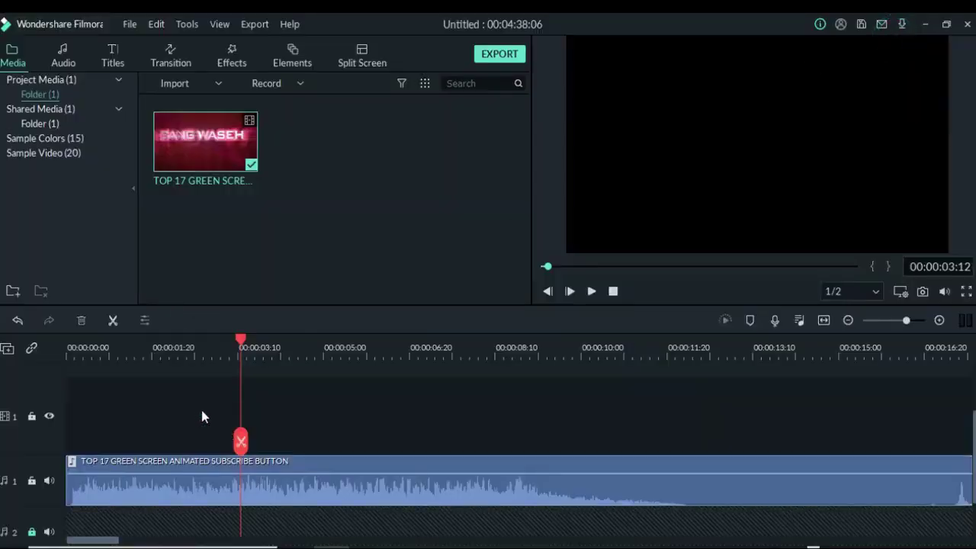
key("ctrl+z")
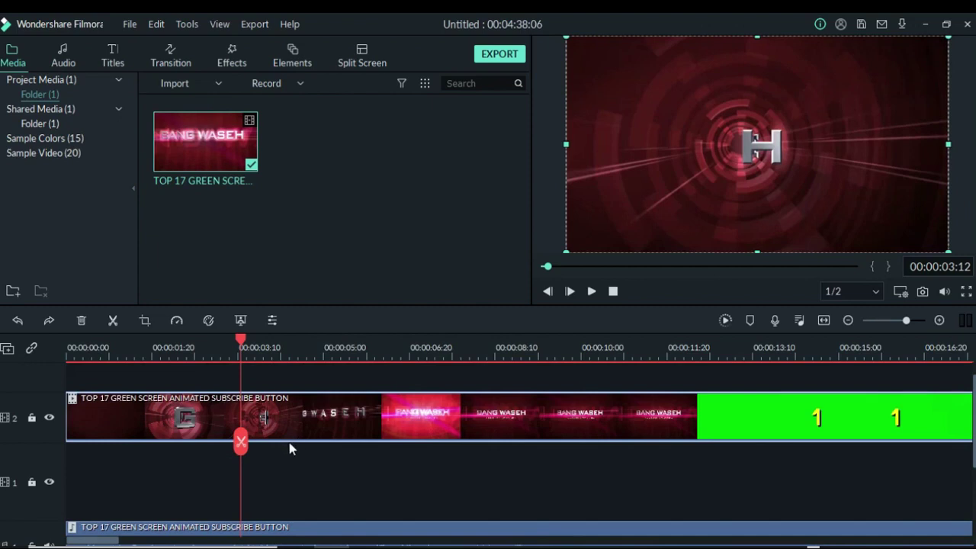
scroll(286, 443, "down", 1)
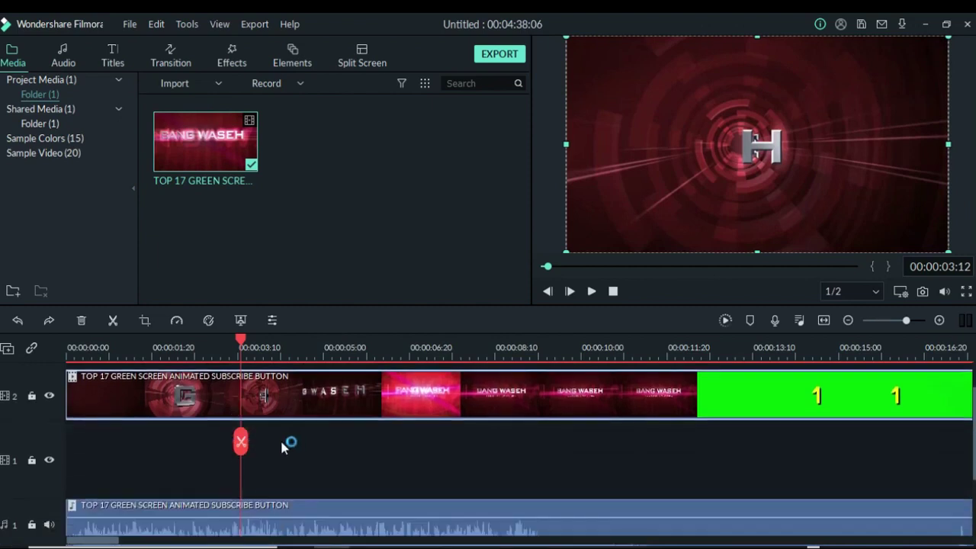
- Delete the detached audio clip from audio track 1, keeping only the video clip on track 2
left_click(192, 528)
scroll(269, 437, "down", 1)
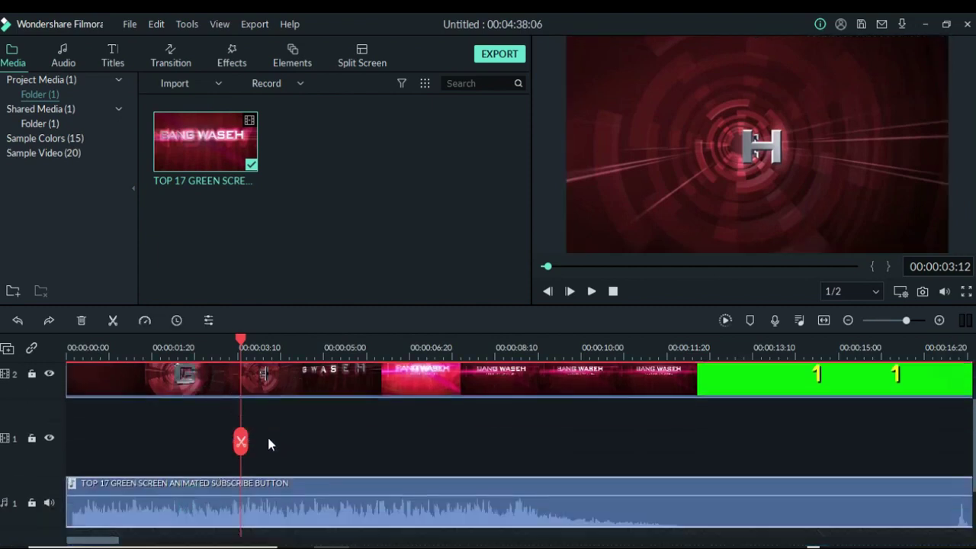
right_click(171, 516)
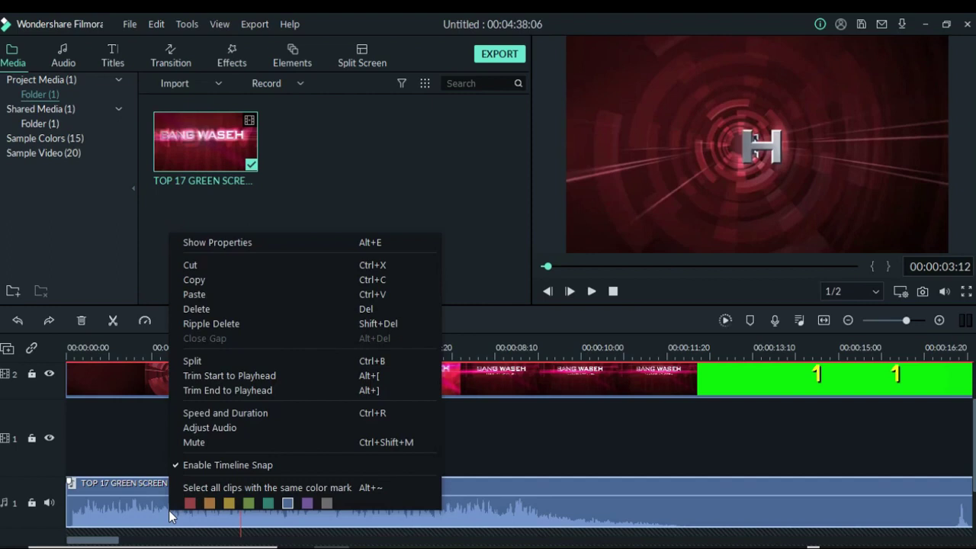
left_click(223, 310)
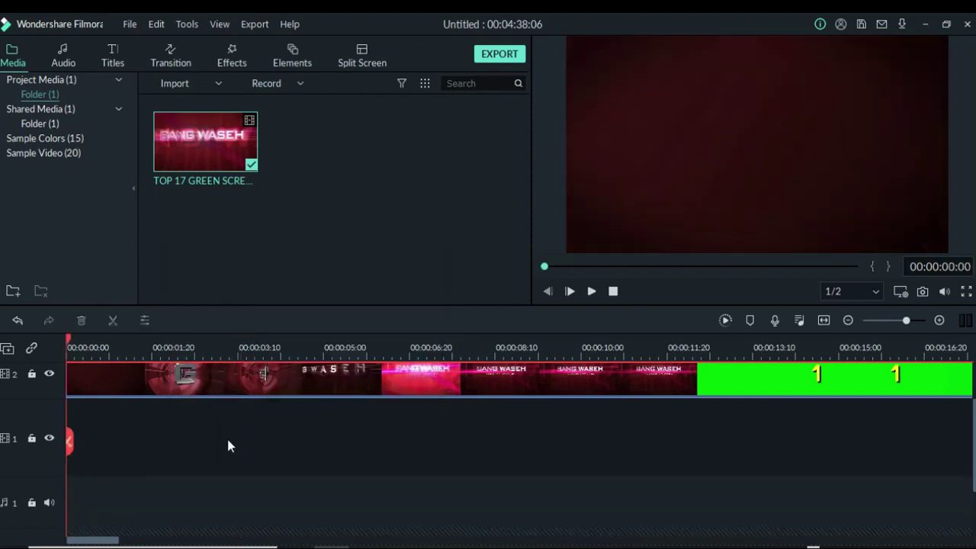
- Scrub back and forth through the first seconds of the video clip on track 2 to review its picture
scroll(218, 457, "up", 2)
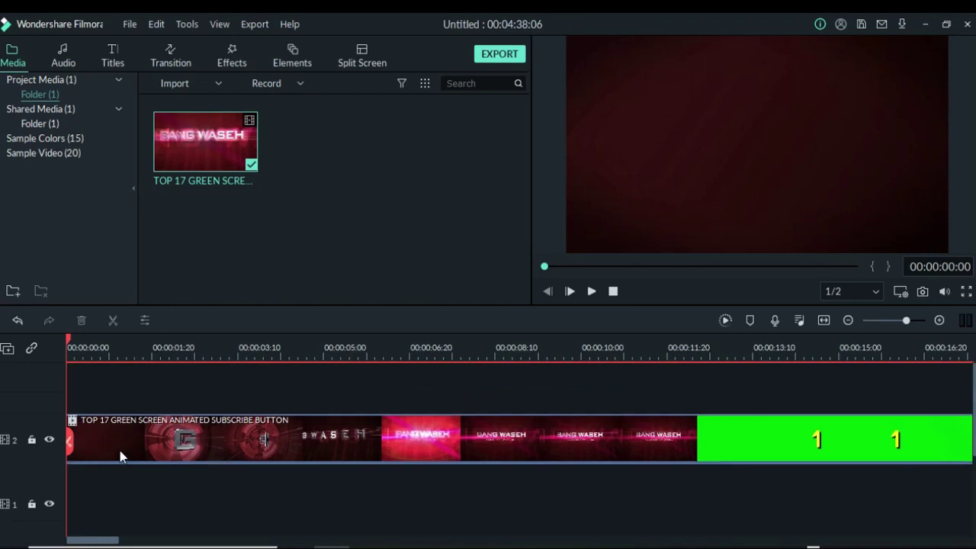
left_click(120, 454)
left_click(84, 437)
left_click(235, 442)
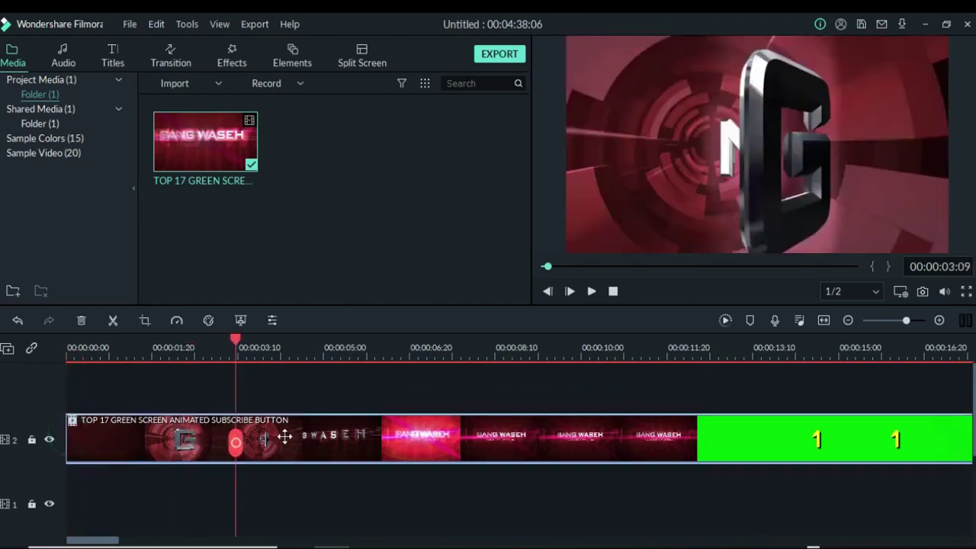
left_click_drag(284, 436, 454, 438)
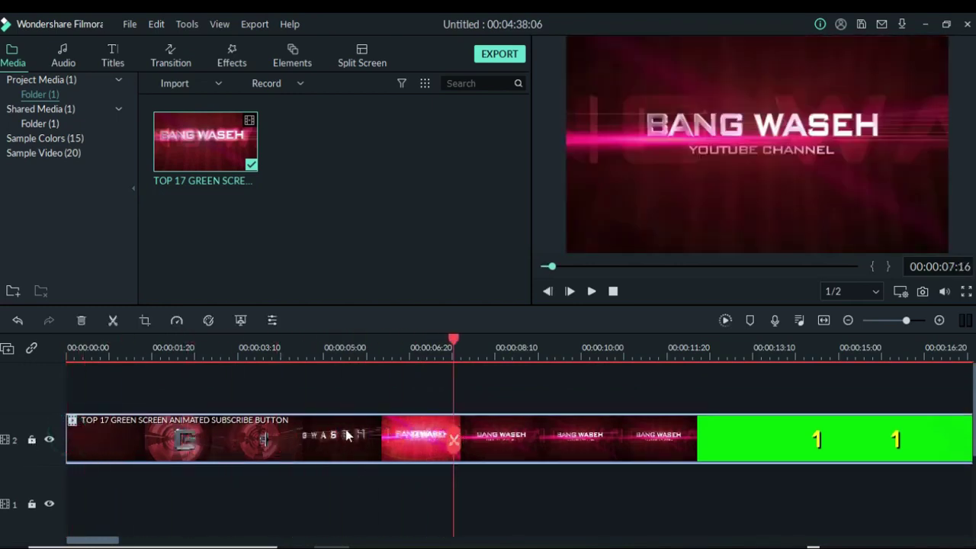
scroll(322, 384, "down", 1)
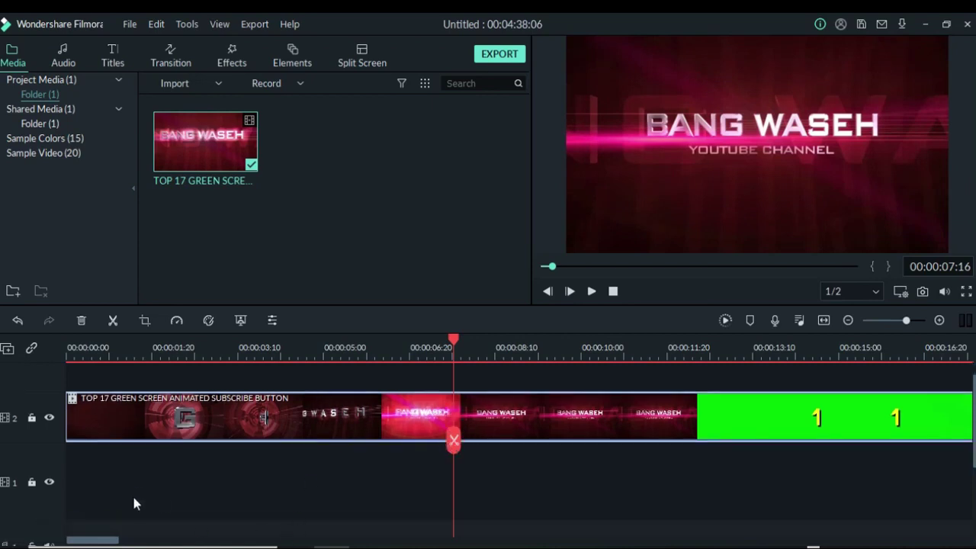
left_click(98, 486)
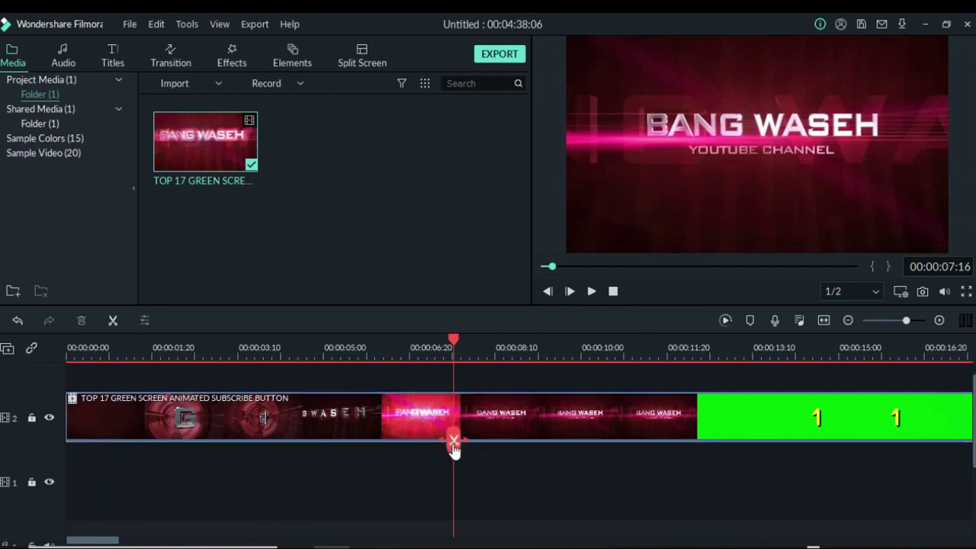
left_click_drag(454, 440, 384, 438)
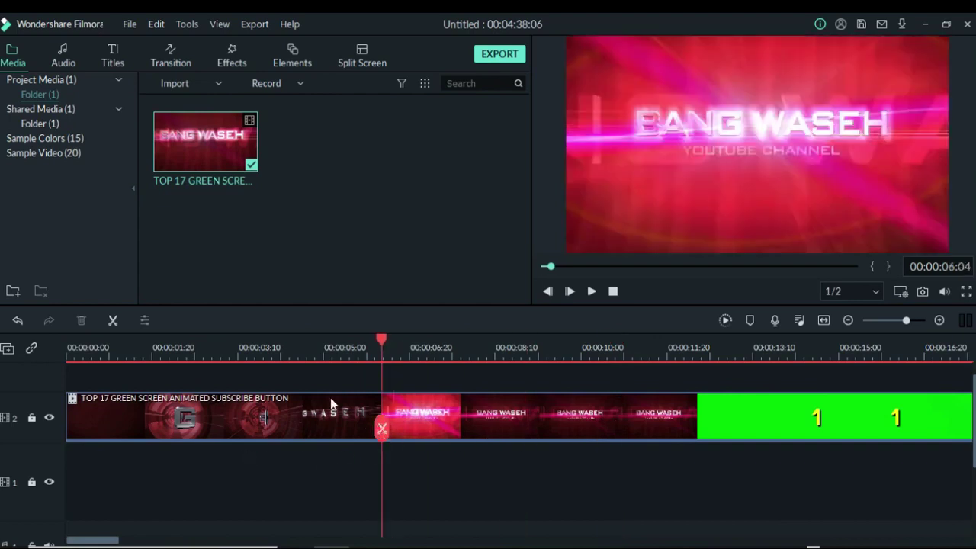
scroll(430, 430, "up", 1)
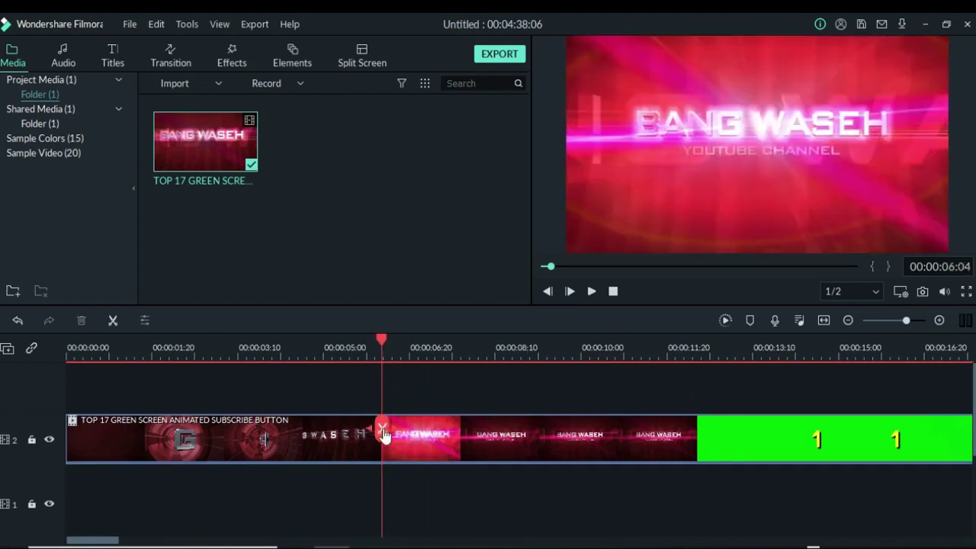
left_click_drag(382, 434, 184, 435)
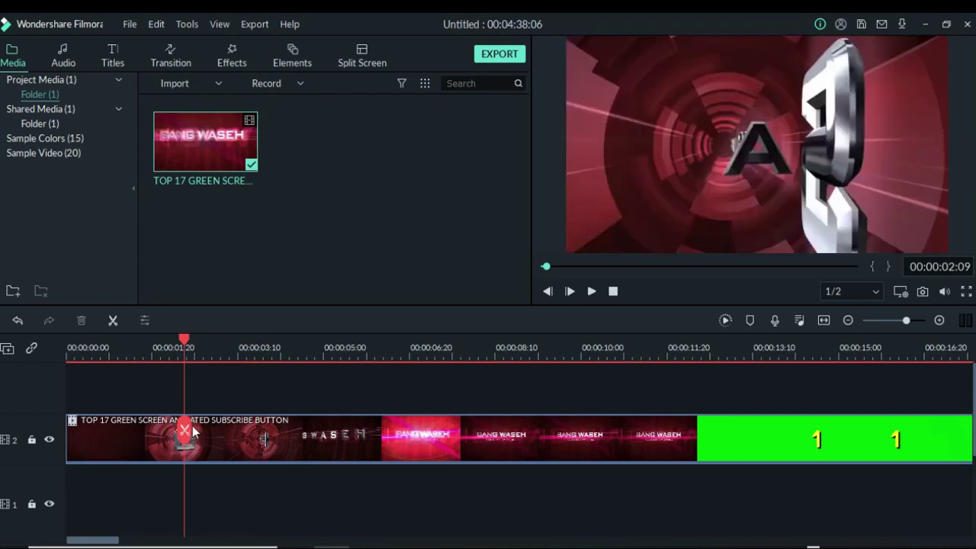